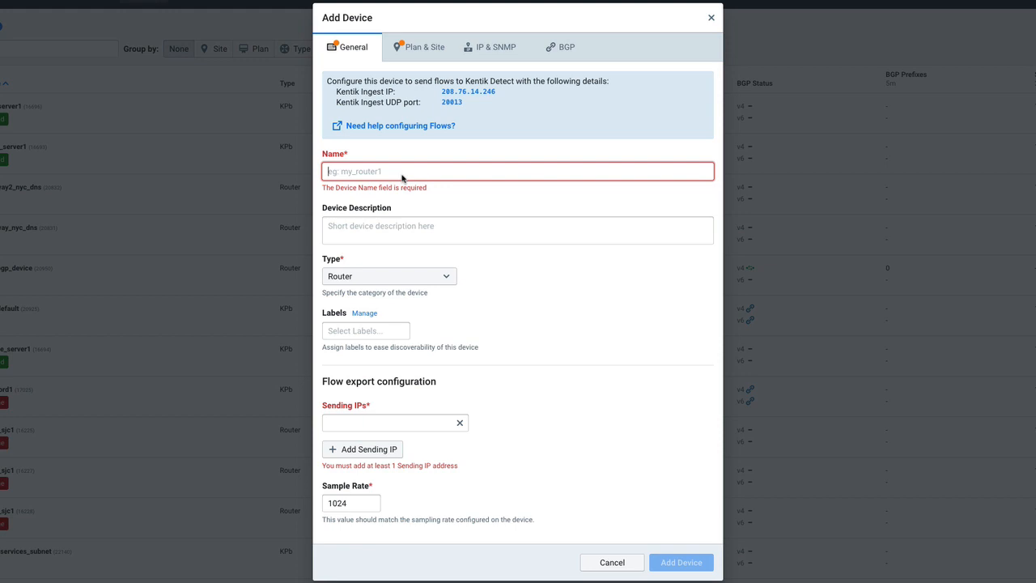
# Name the new device my_device and set its type to Router.
pyautogui.click(402, 177)
pyautogui.write('my_device')
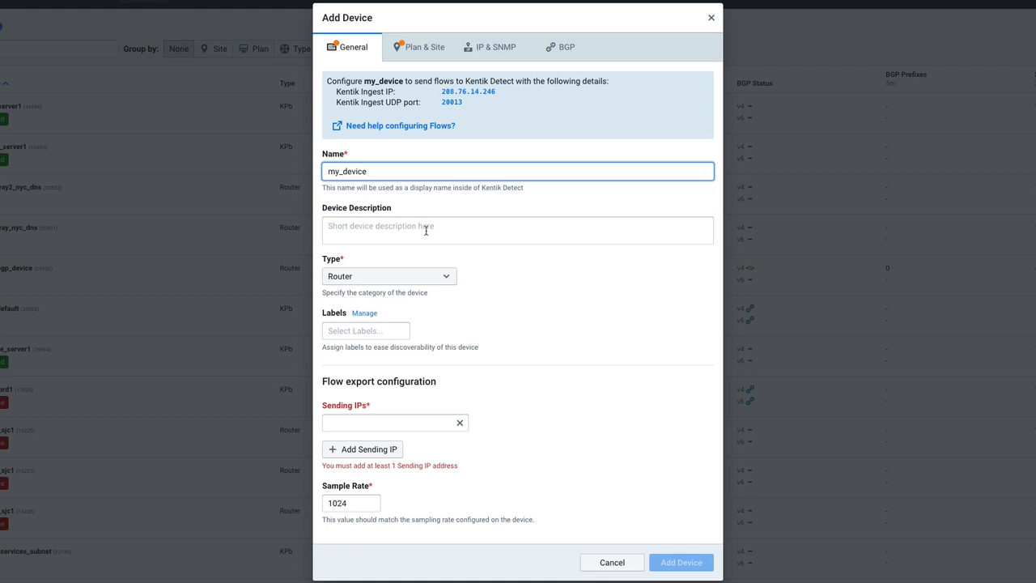
pyautogui.click(399, 273)
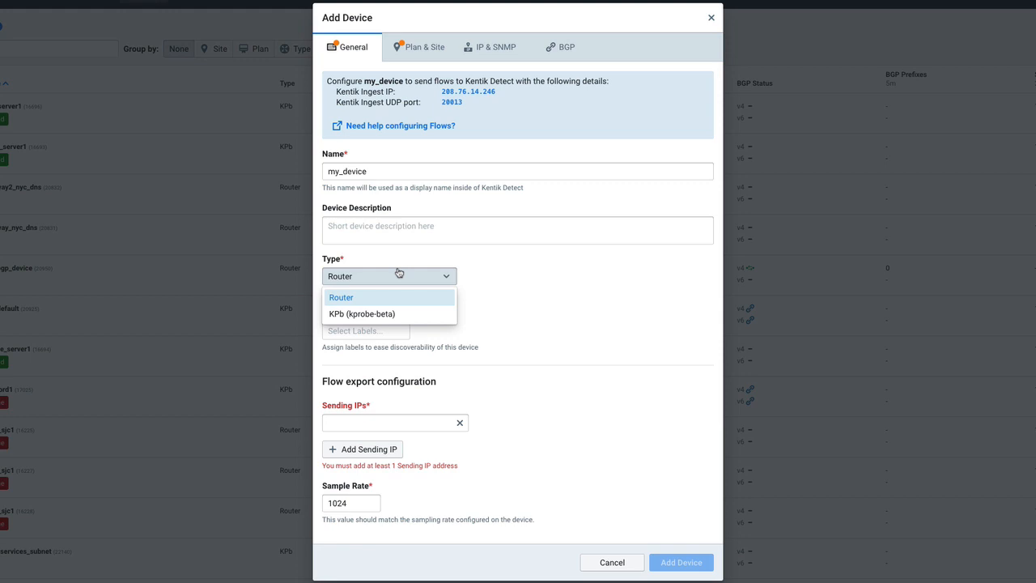
pyautogui.click(380, 297)
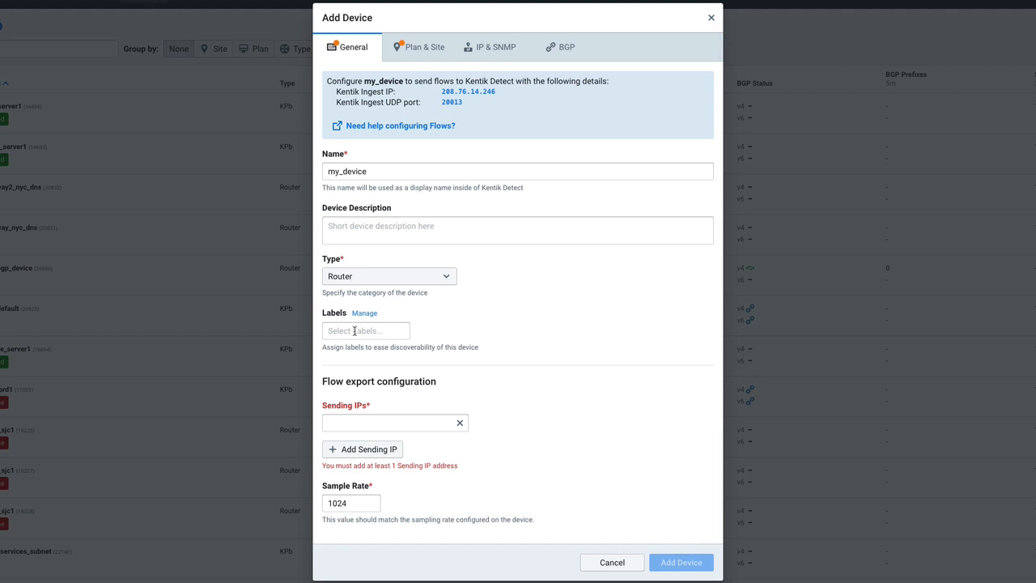
# View the available device labels, and add an extra sending IP entry and remove it again.
pyautogui.click(354, 331)
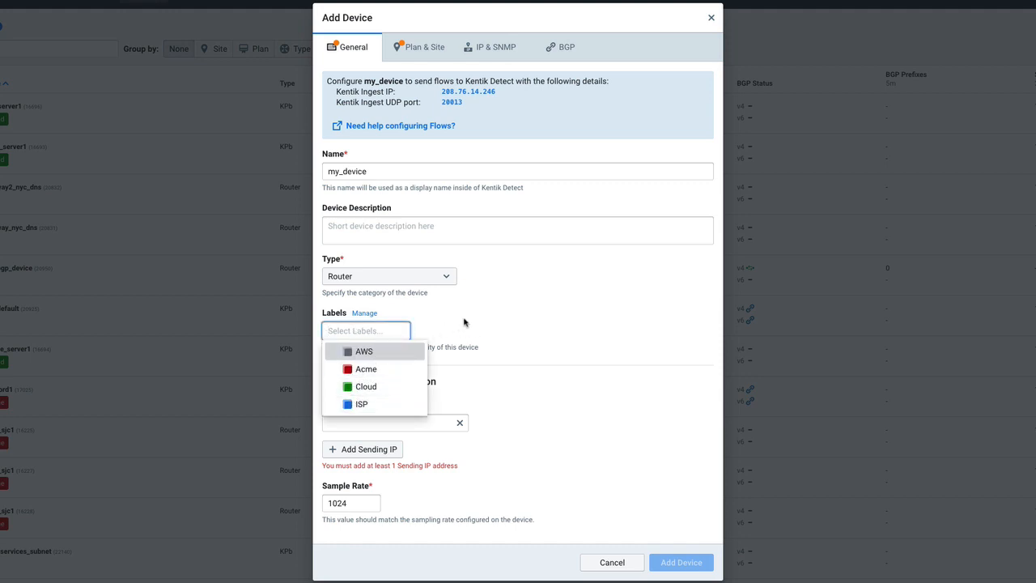
pyautogui.press('Tab')
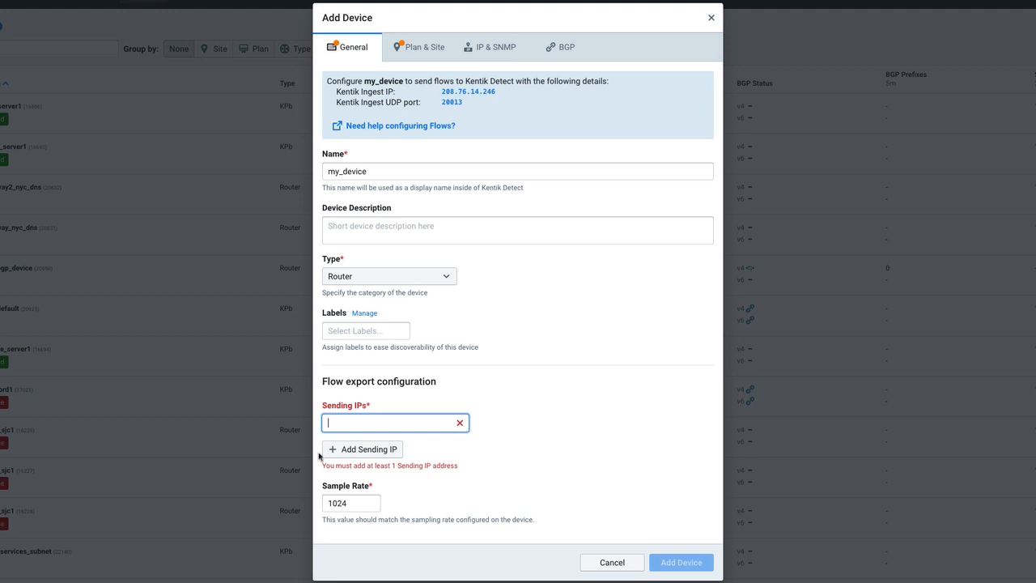
pyautogui.click(387, 453)
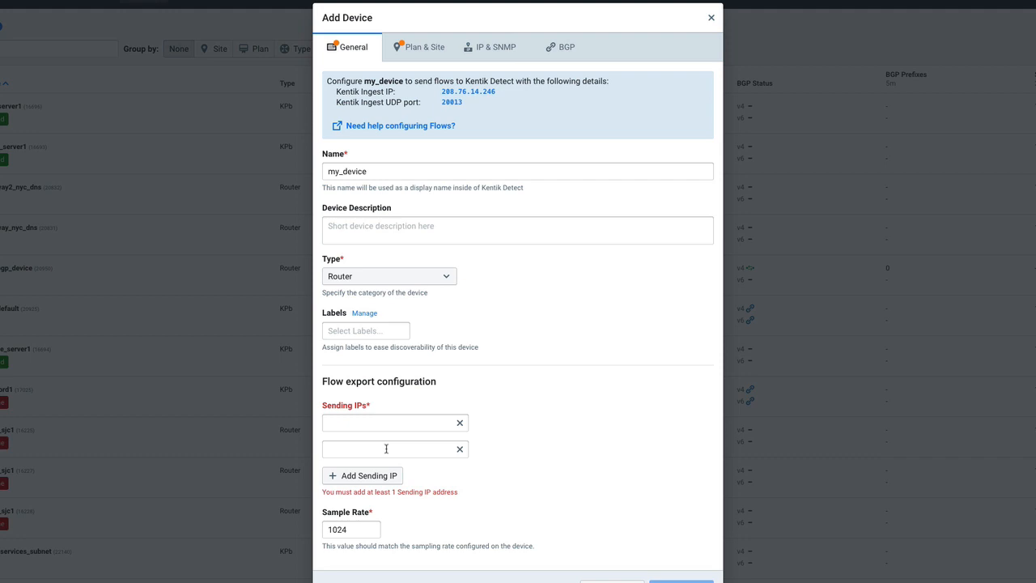
pyautogui.click(460, 449)
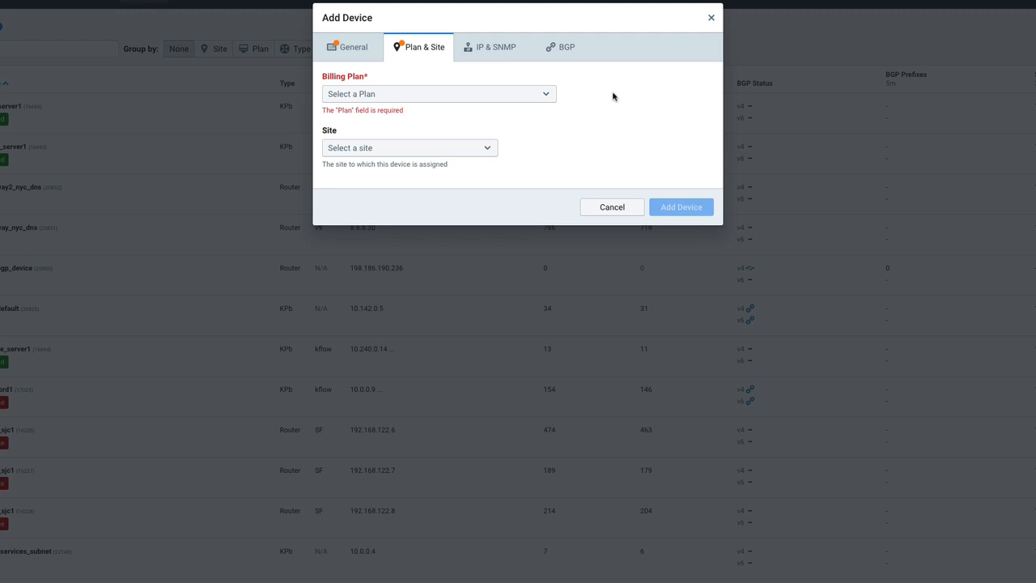
# Assign the device to the Default billing plan and view the available sites without choosing one.
pyautogui.click(484, 92)
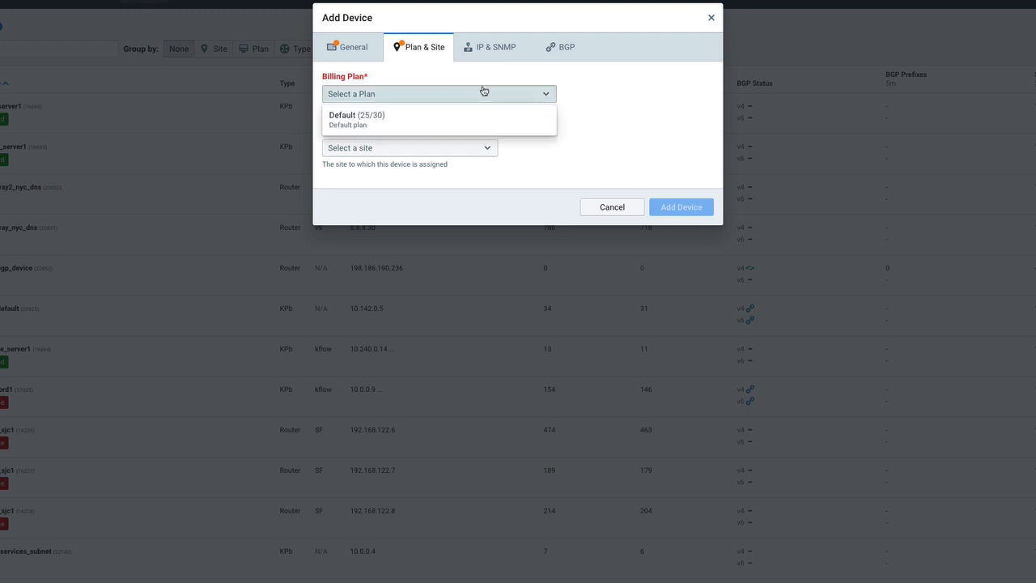
pyautogui.click(481, 119)
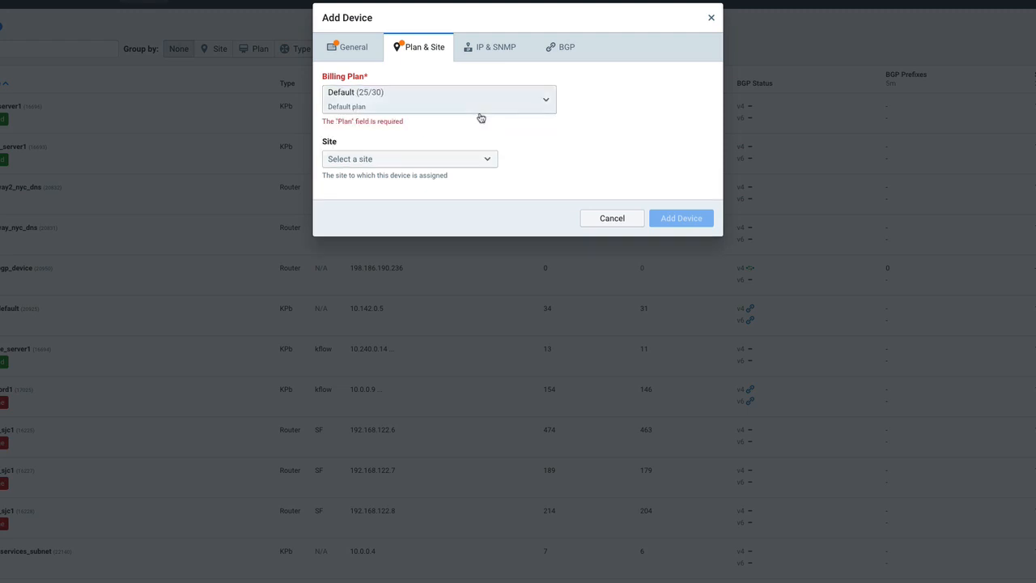
pyautogui.click(430, 160)
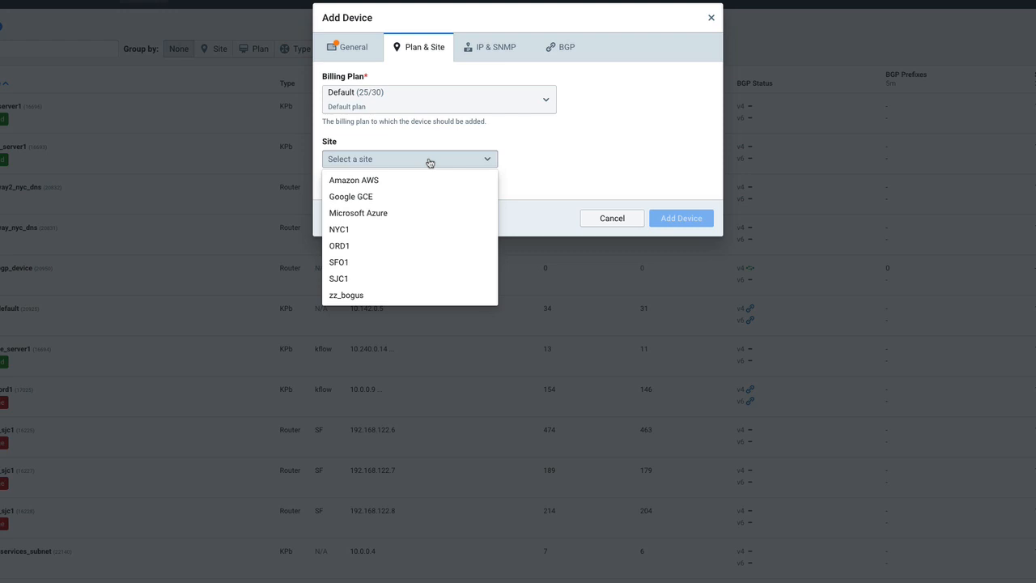
pyautogui.click(574, 172)
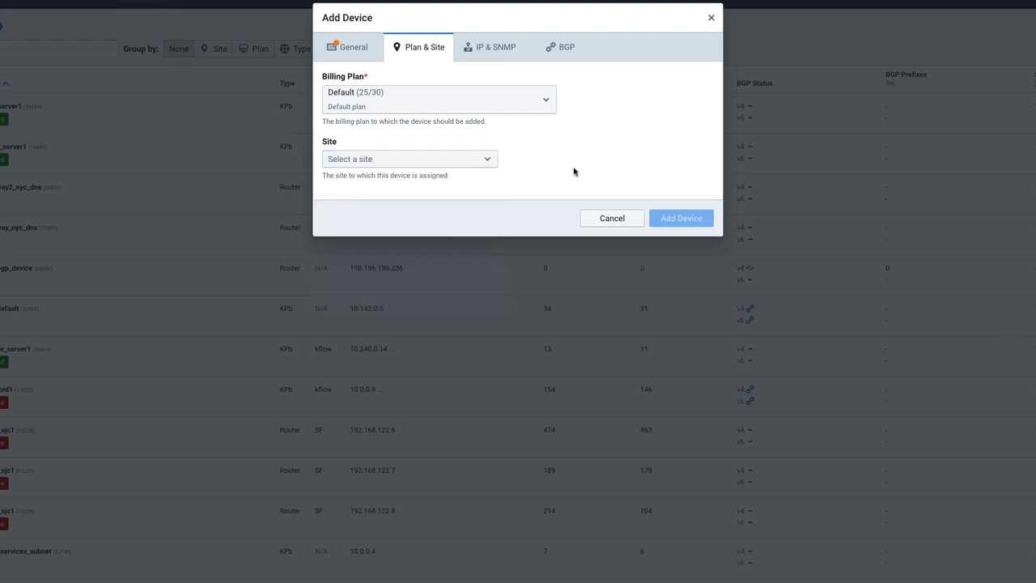
# Set the device's SNMP polling to Standard.
pyautogui.click(496, 48)
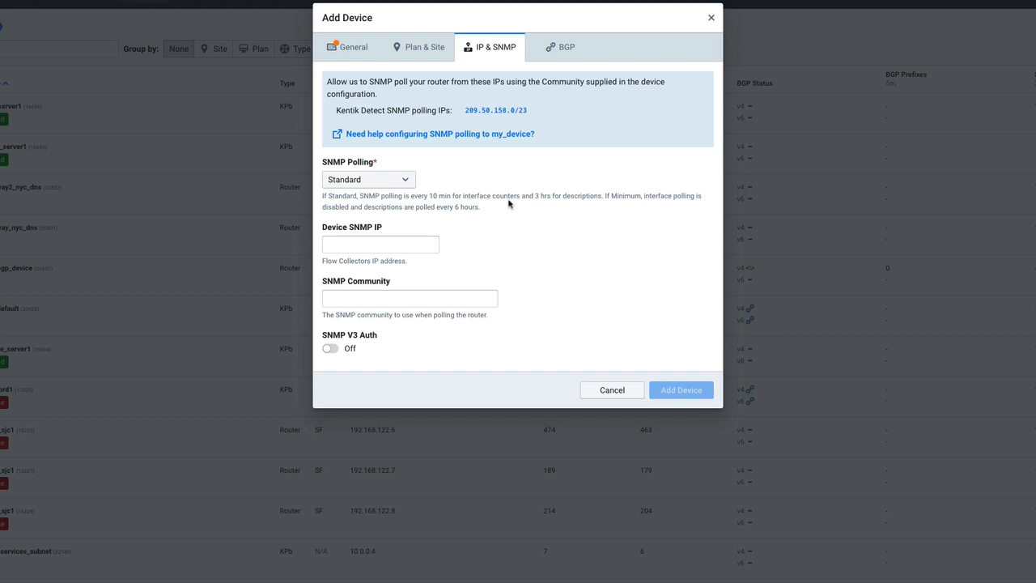
pyautogui.click(387, 185)
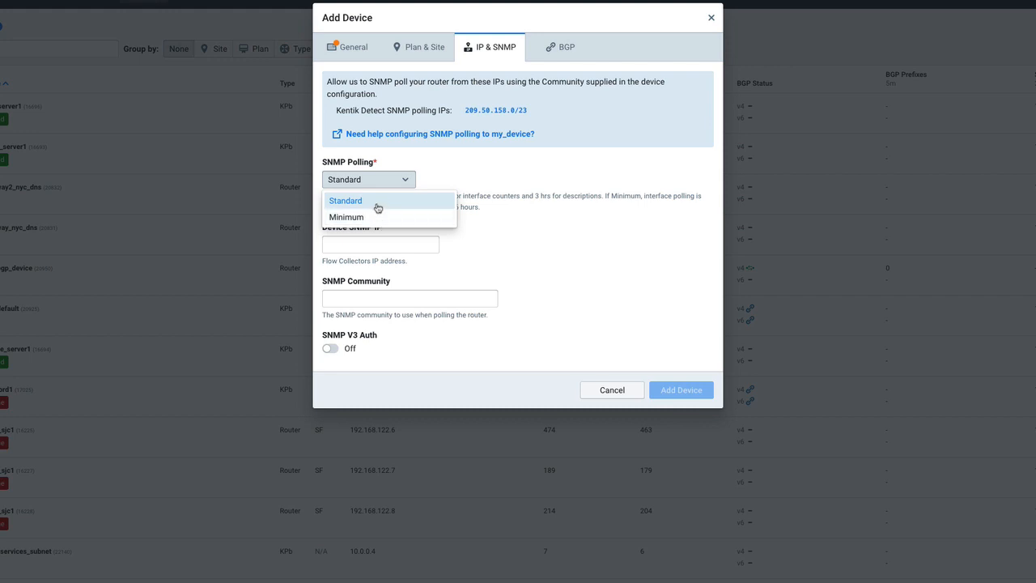
pyautogui.click(377, 204)
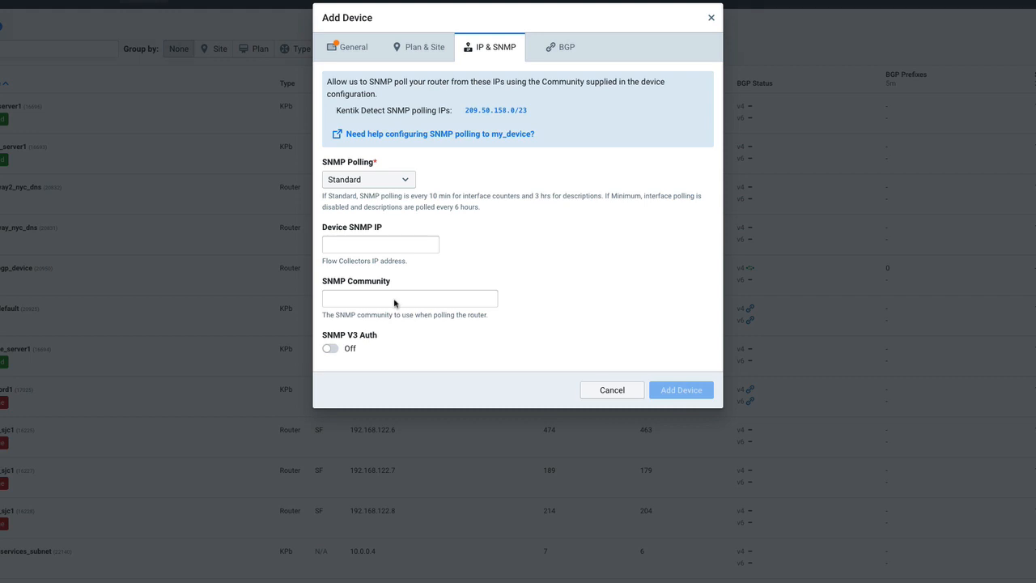
# Turn on SNMP V3 authentication and view the choices for its auth type and privacy type.
pyautogui.click(329, 349)
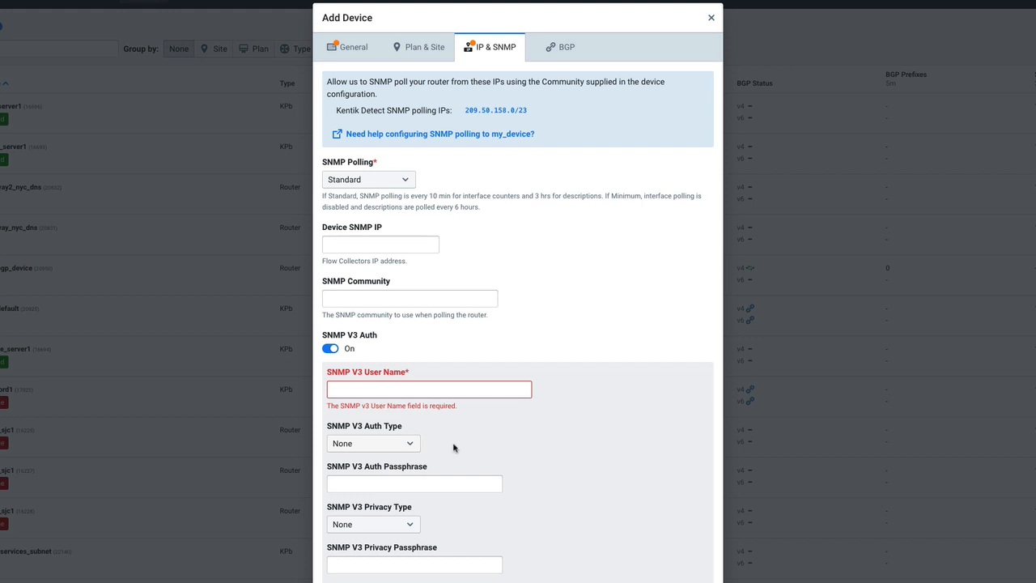
pyautogui.click(382, 441)
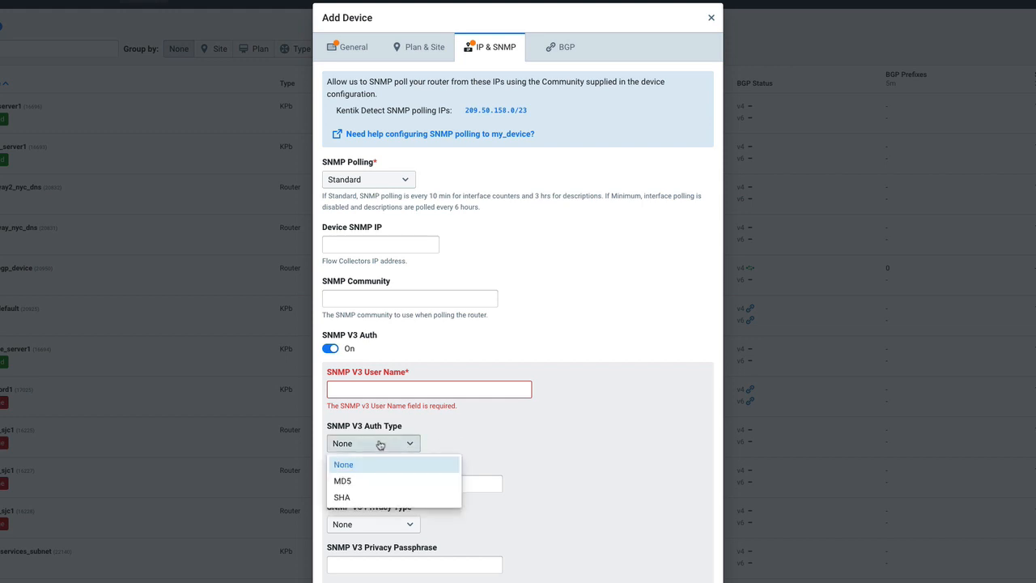
pyautogui.click(503, 501)
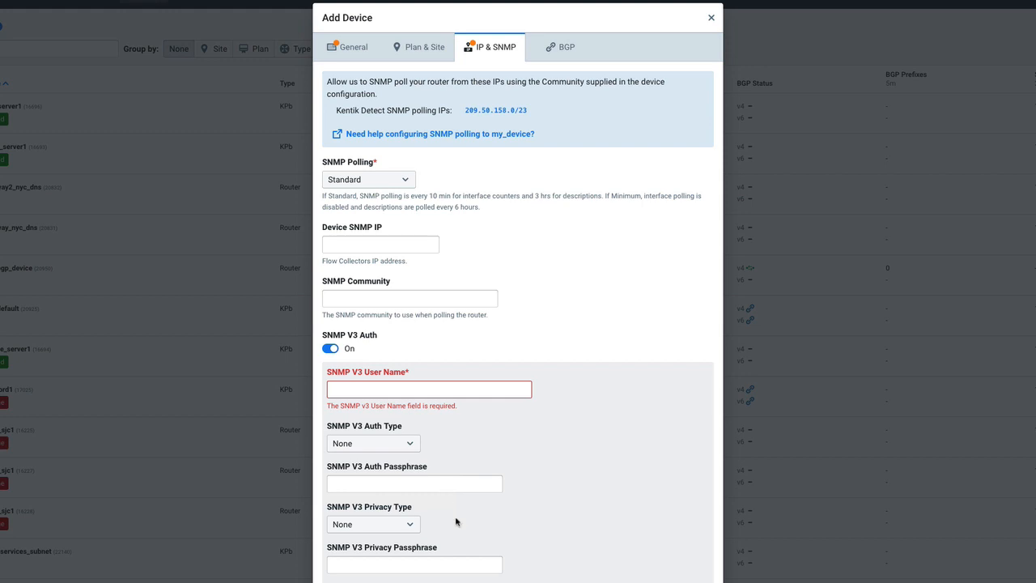
pyautogui.click(405, 526)
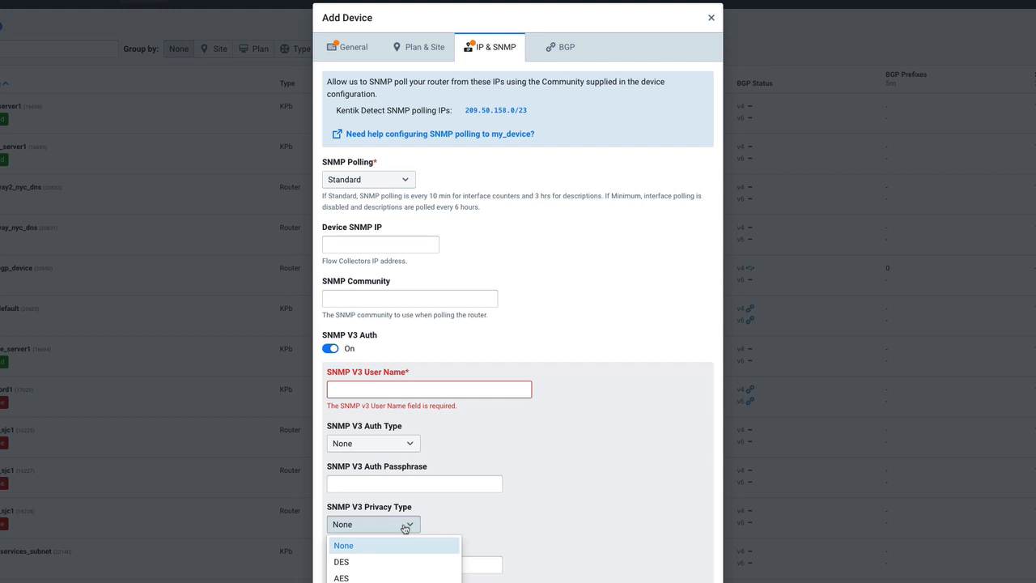
pyautogui.click(481, 517)
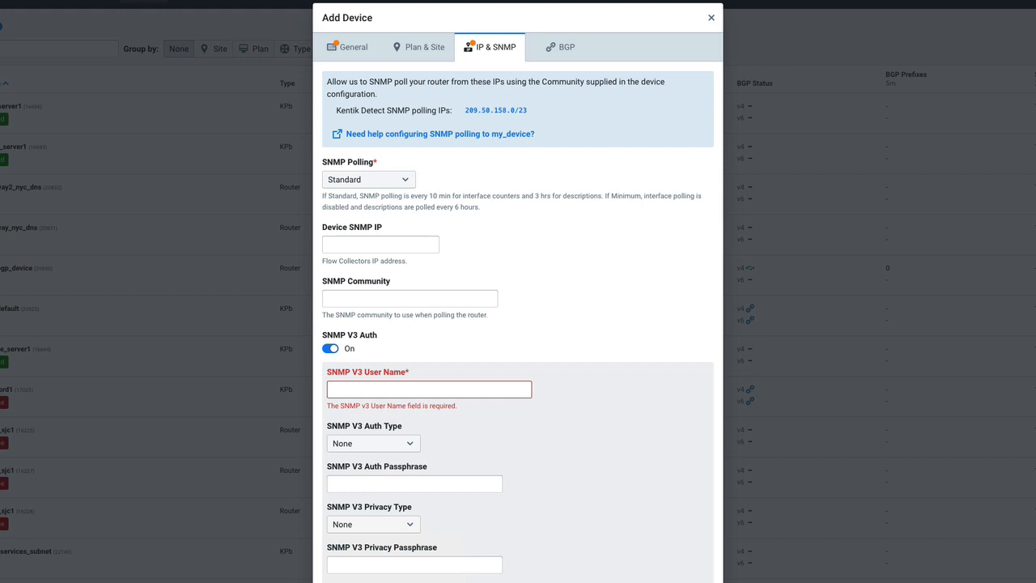
# Try the BGP type Peer with device and open its optional MD5 password for entry.
pyautogui.click(593, 55)
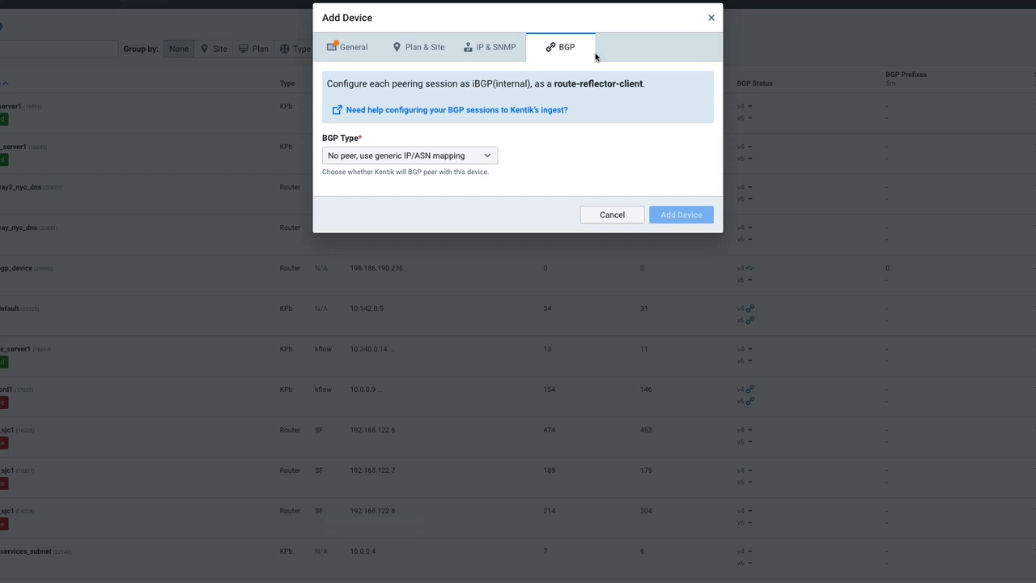
pyautogui.click(375, 157)
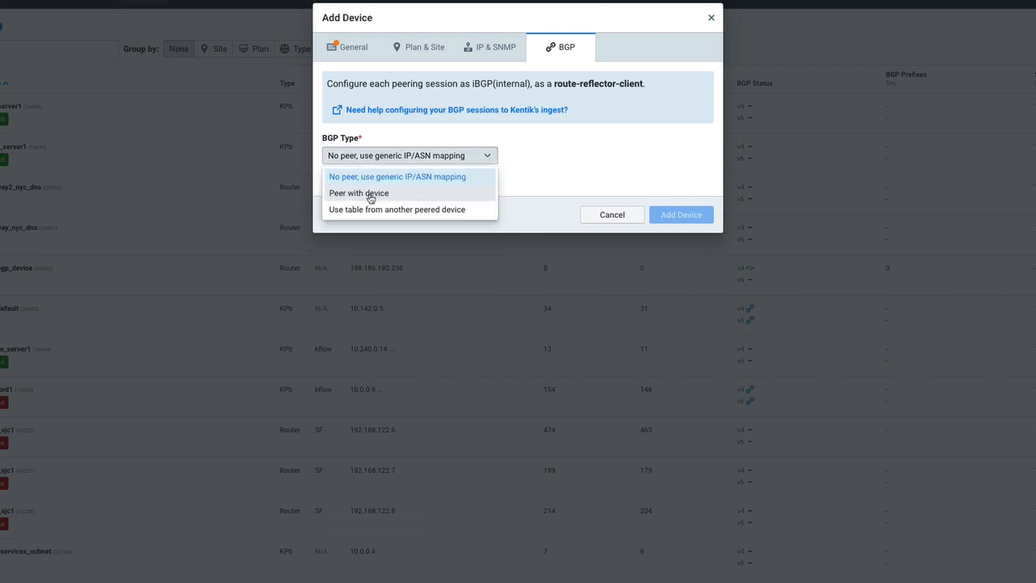
pyautogui.click(370, 194)
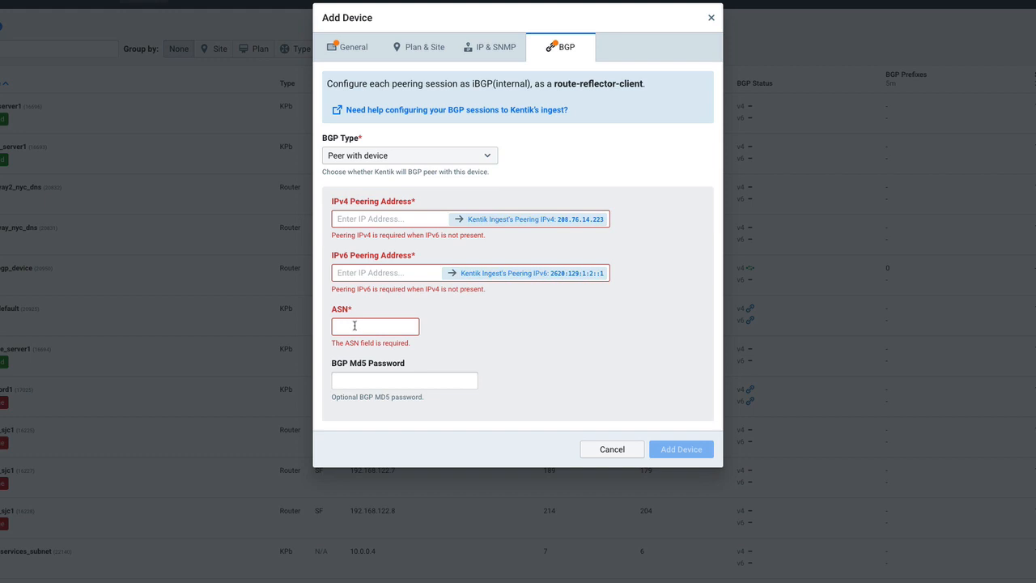
pyautogui.click(377, 384)
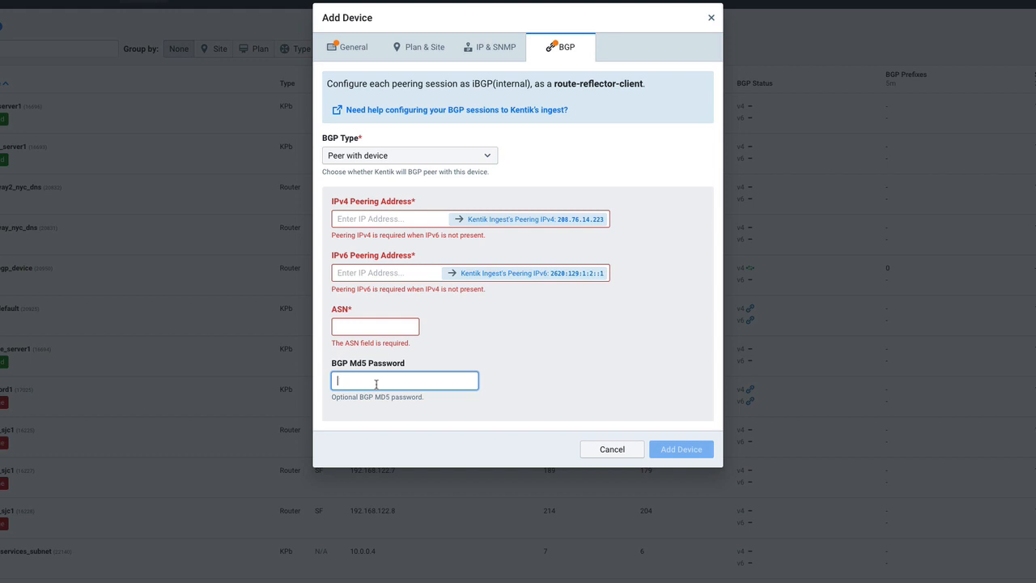
# Try the BGP type Use table from another peered device and view the choices for the master BGP device.
pyautogui.click(385, 155)
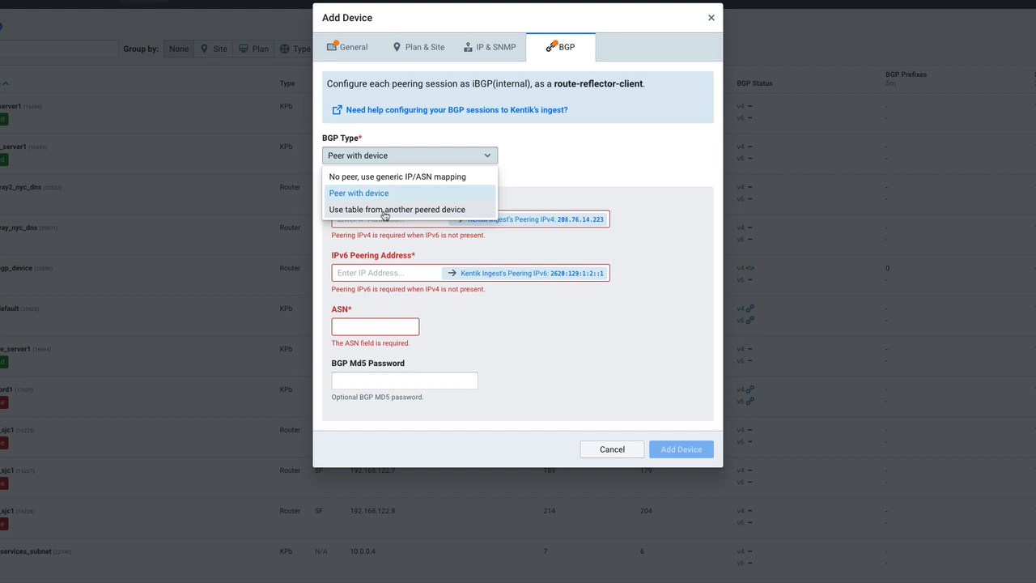
pyautogui.click(385, 211)
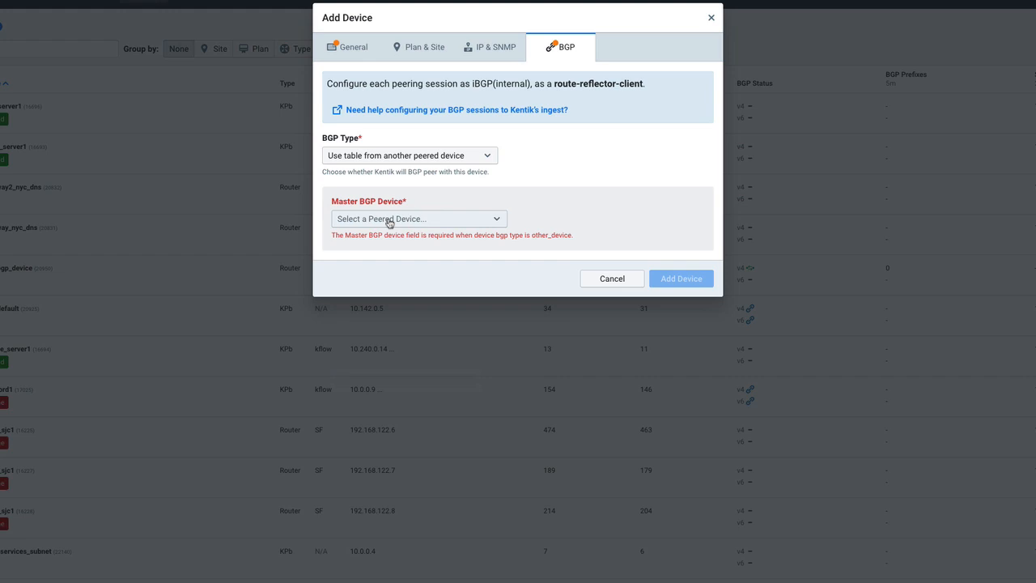
pyautogui.click(390, 221)
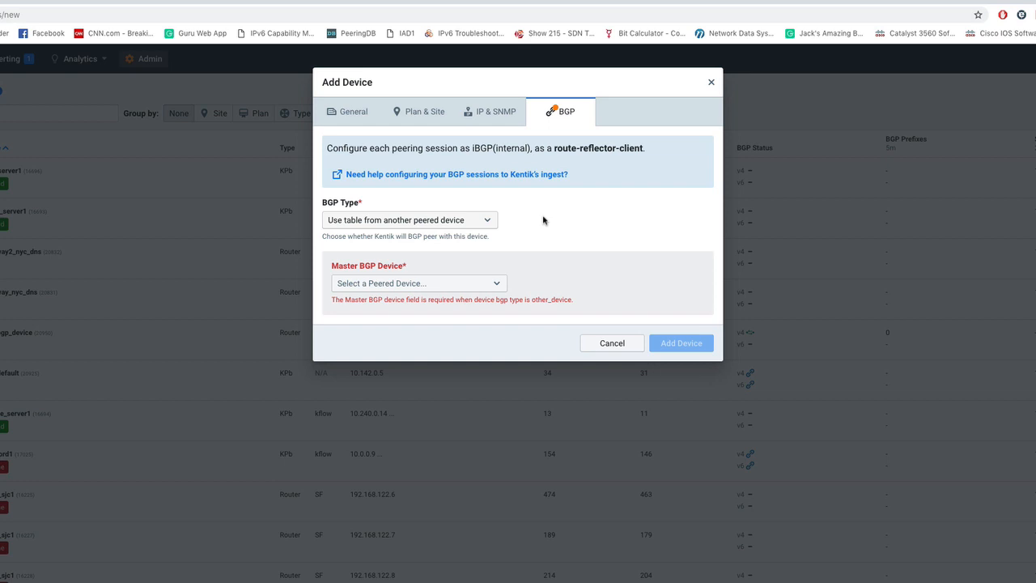
# Set the BGP type to No peer, use generic IP/ASN mapping, and add the device.
pyautogui.click(457, 224)
pyautogui.click(439, 240)
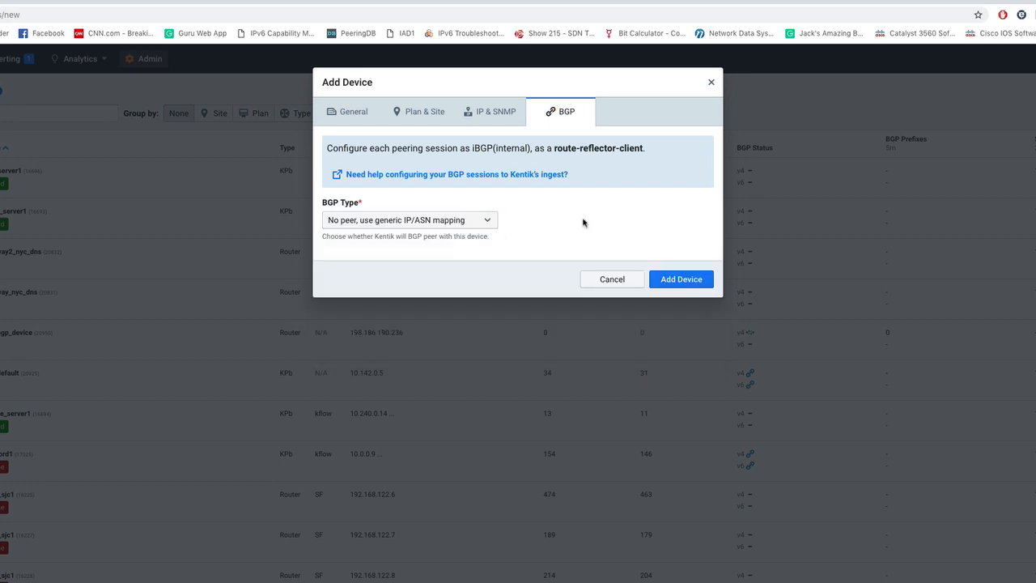
pyautogui.click(673, 280)
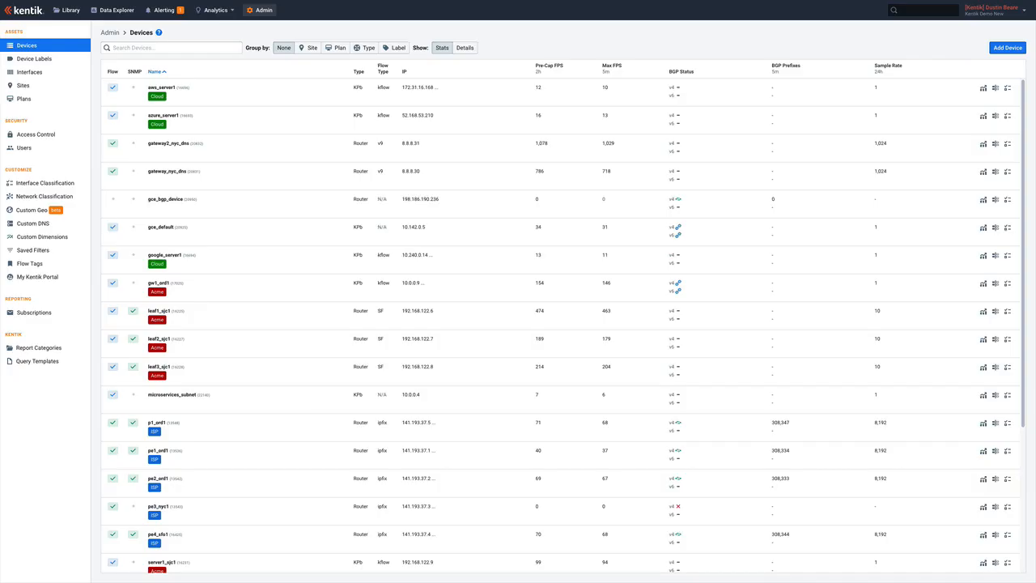